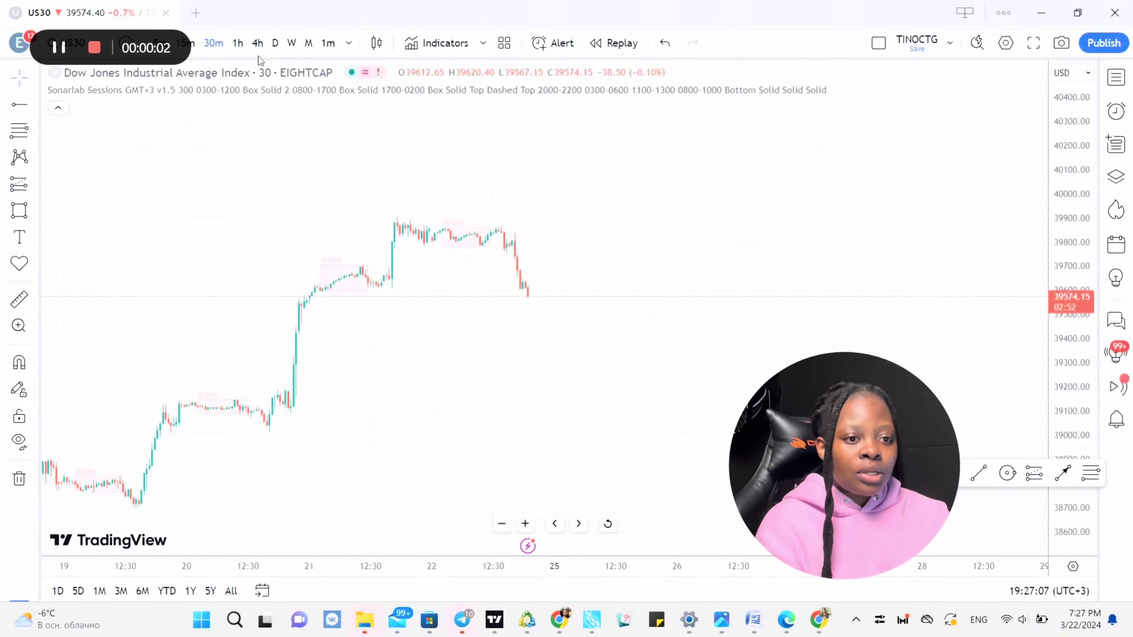
Step: Switch the US30 chart to 4-hour candles and frame the February–March price action
{"action": "left_click", "coordinate": [258, 44]}
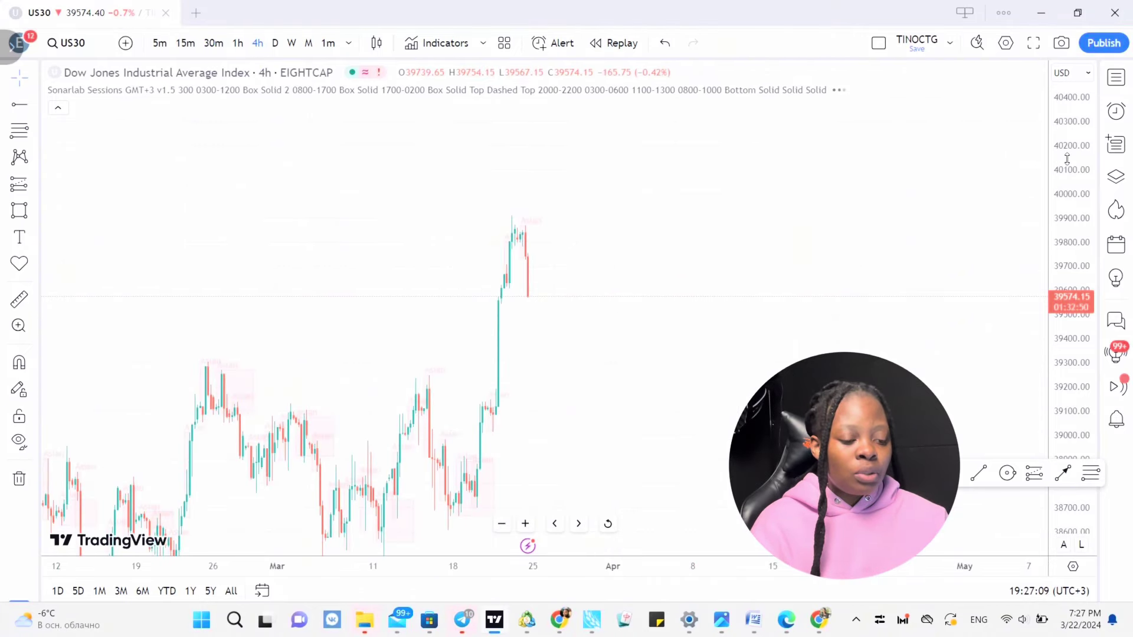
{"action": "left_click_drag", "start_coordinate": [1070, 145], "coordinate": [1070, 195]}
{"action": "left_click_drag", "start_coordinate": [629, 473], "coordinate": [776, 426]}
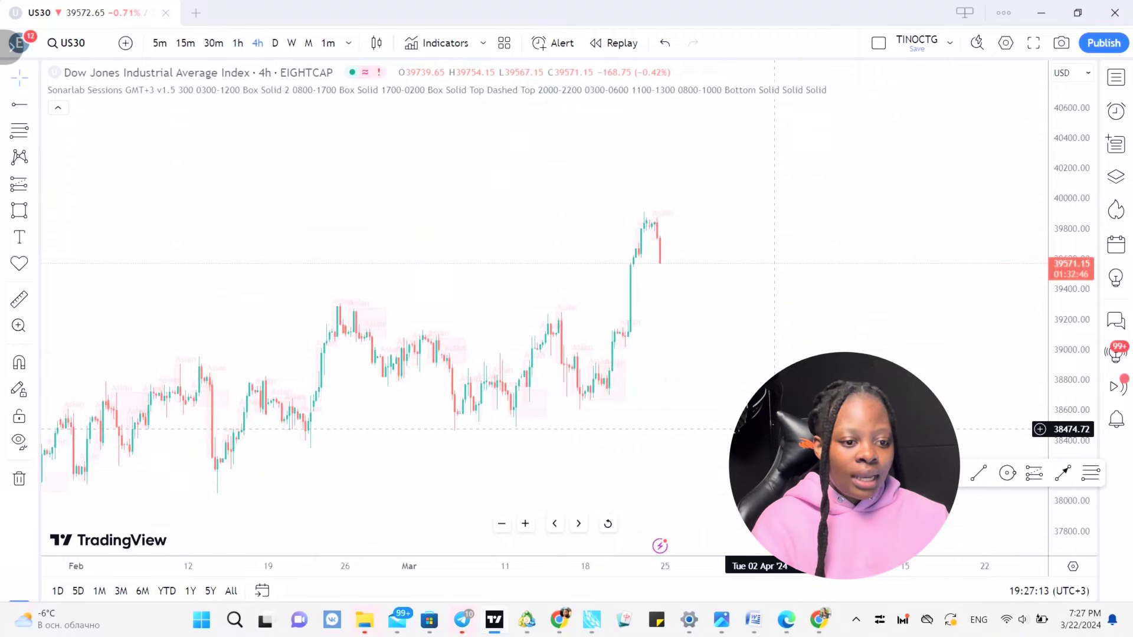
{"action": "left_click_drag", "start_coordinate": [478, 283], "coordinate": [809, 117]}
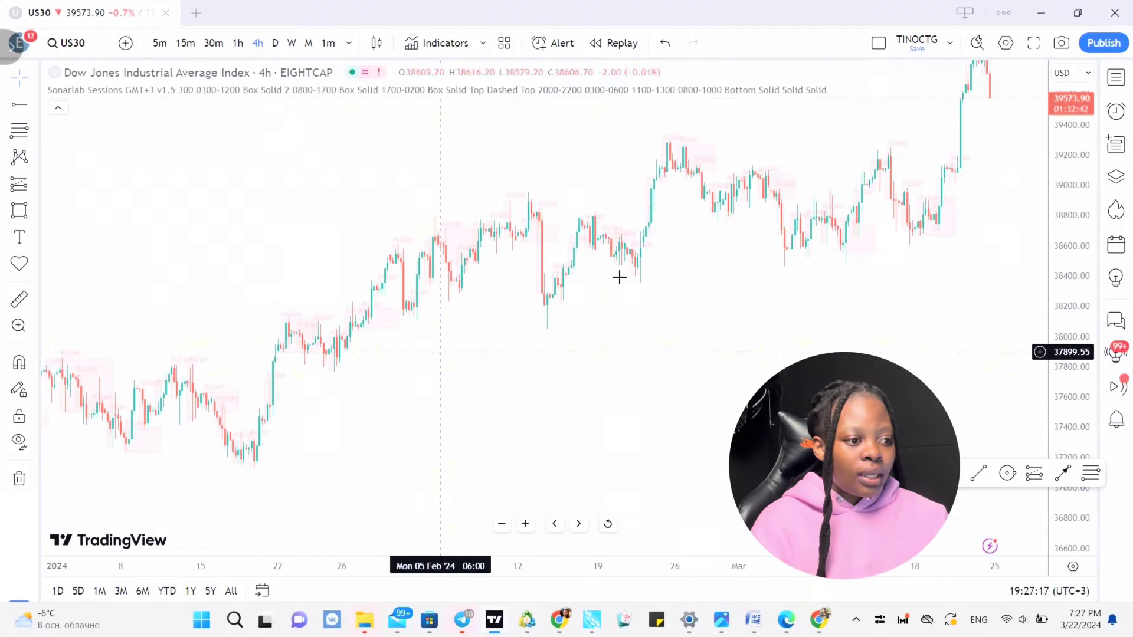
{"action": "left_click_drag", "start_coordinate": [802, 347], "coordinate": [437, 470]}
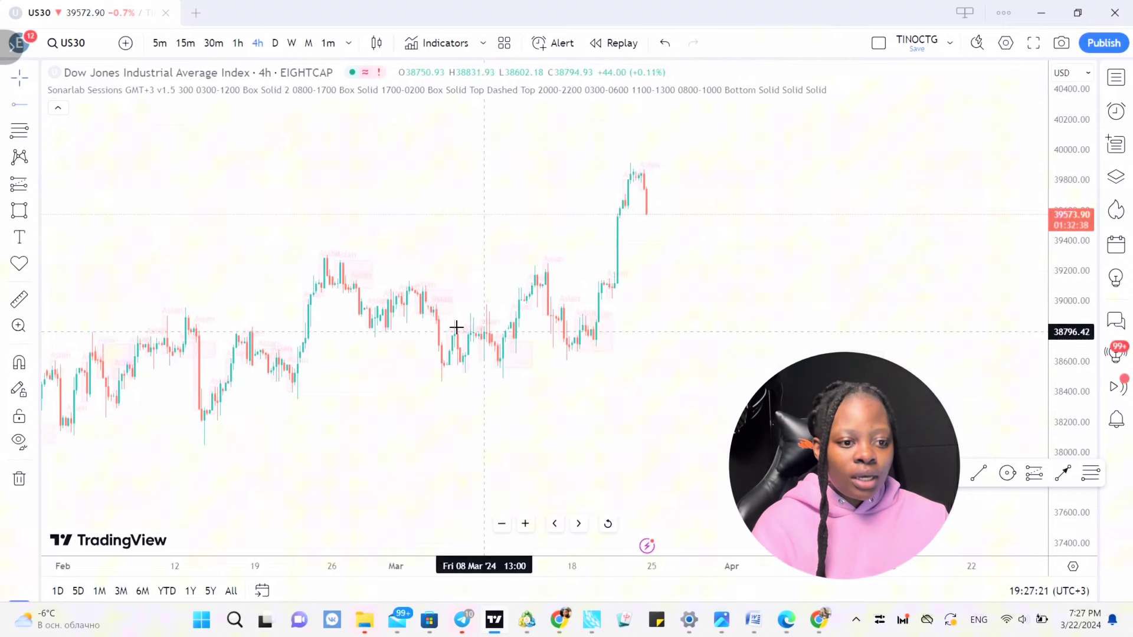
Step: Mark the late-February high with a horizontal level at 39288.72, then step down to 1-hour and 15-minute candles
{"action": "left_click", "coordinate": [315, 258]}
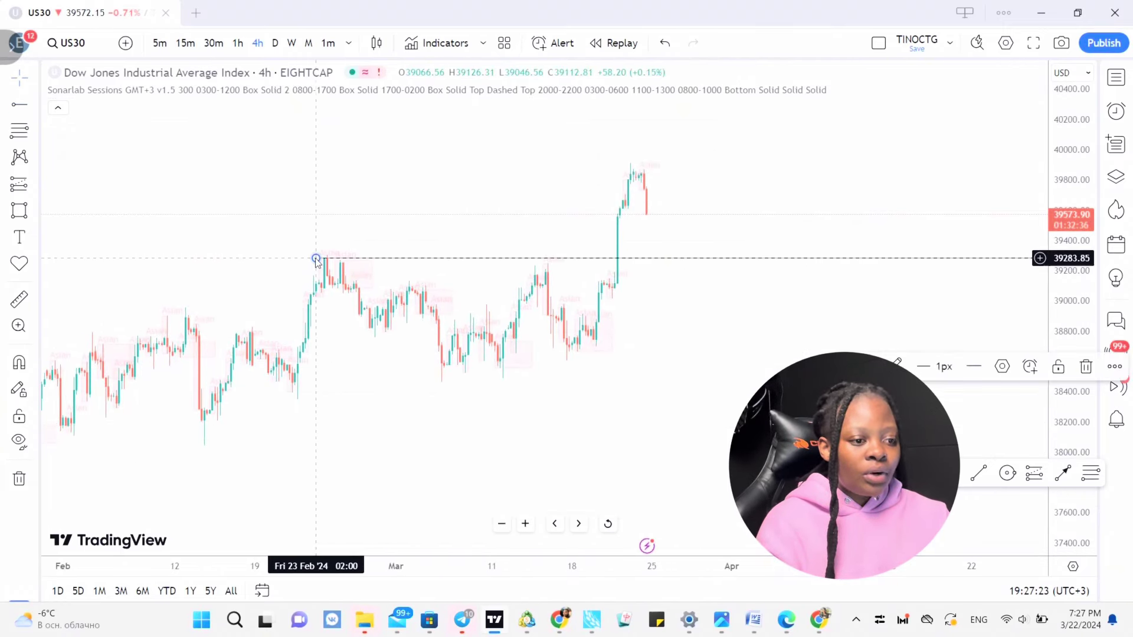
{"action": "left_click_drag", "start_coordinate": [317, 259], "coordinate": [308, 257]}
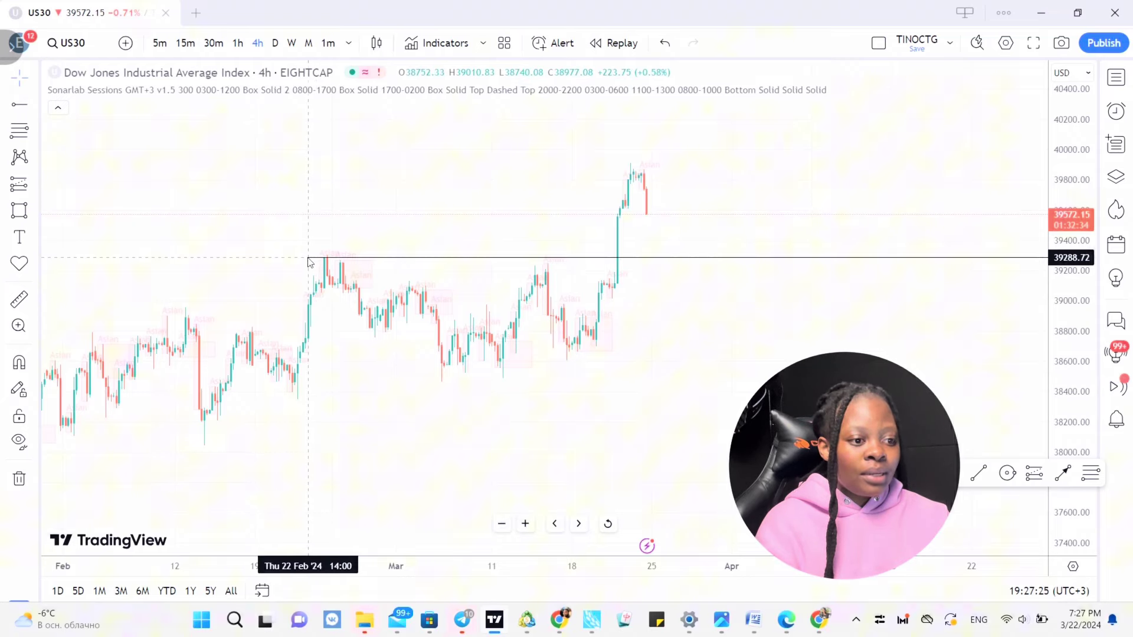
{"action": "left_click", "coordinate": [763, 365]}
{"action": "left_click", "coordinate": [238, 43]}
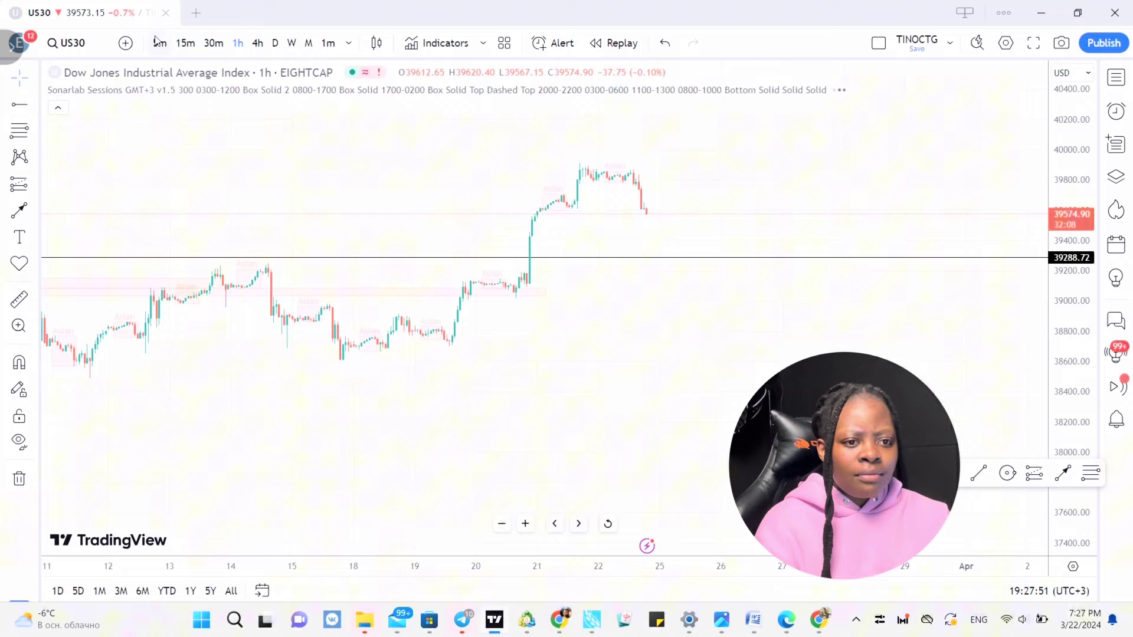
{"action": "left_click", "coordinate": [185, 43]}
Step: Switch to 30-minute candles and rescale the chart around the recent candles
{"action": "left_click", "coordinate": [214, 43]}
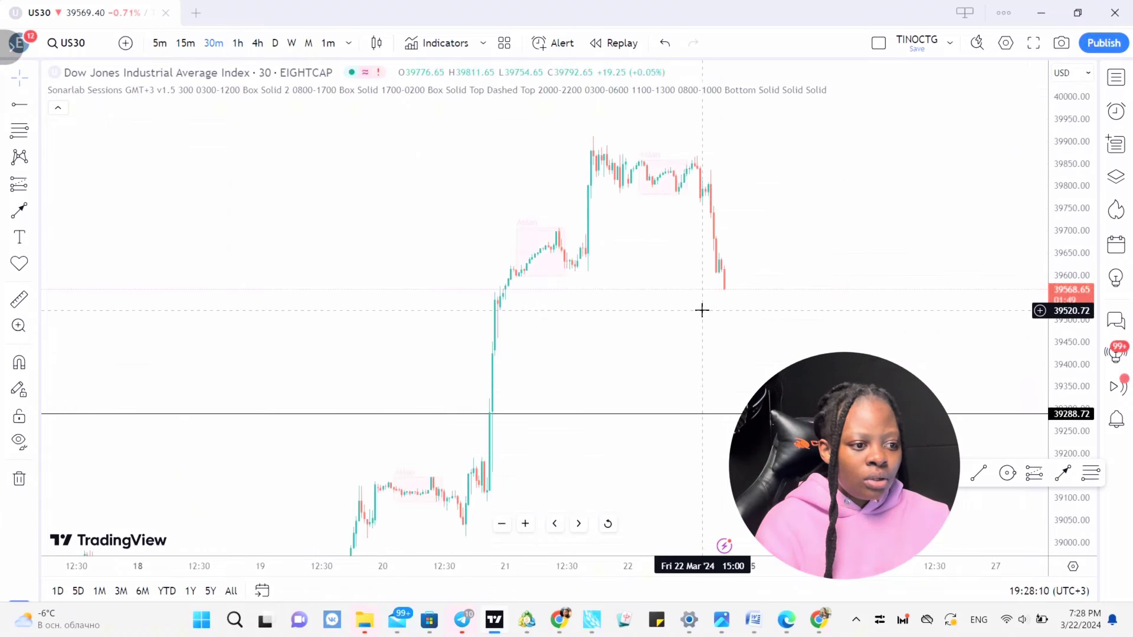
{"action": "left_click_drag", "start_coordinate": [1083, 187], "coordinate": [1084, 213]}
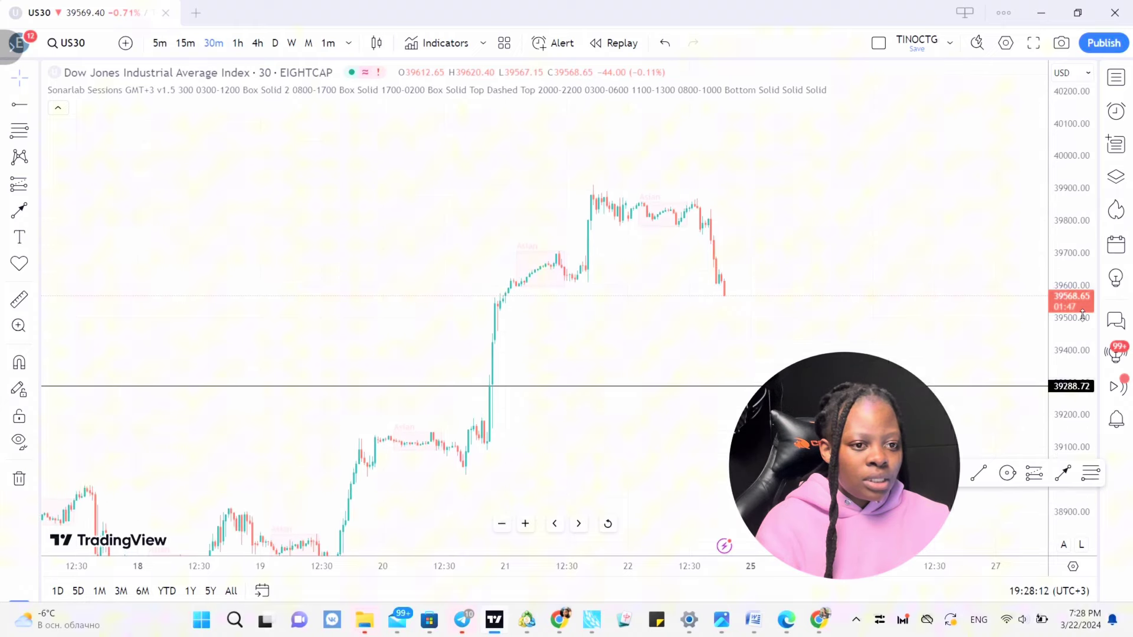
{"action": "left_click_drag", "start_coordinate": [731, 433], "coordinate": [665, 413]}
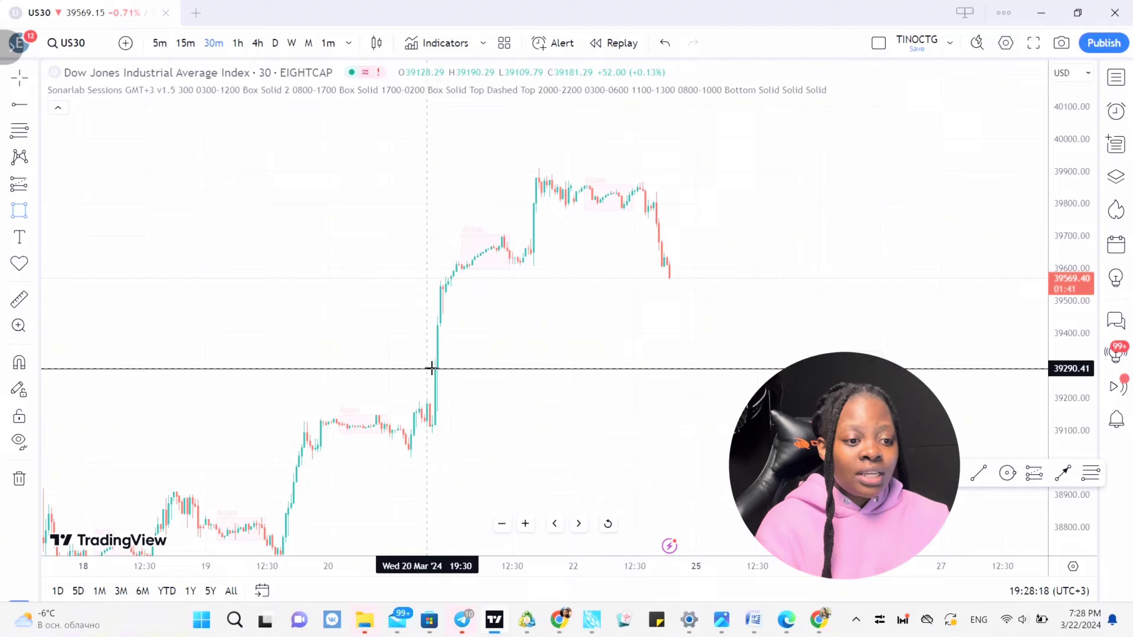
Step: Draw a trial purple rectangle over the 20–21 March rally, then undo it
{"action": "mouse_move", "coordinate": [430, 427]}
{"action": "left_mouse_down"}
{"action": "mouse_move", "coordinate": [469, 261]}
{"action": "mouse_move", "coordinate": [514, 260]}
{"action": "mouse_move", "coordinate": [536, 234]}
{"action": "mouse_move", "coordinate": [546, 170]}
{"action": "left_mouse_up"}
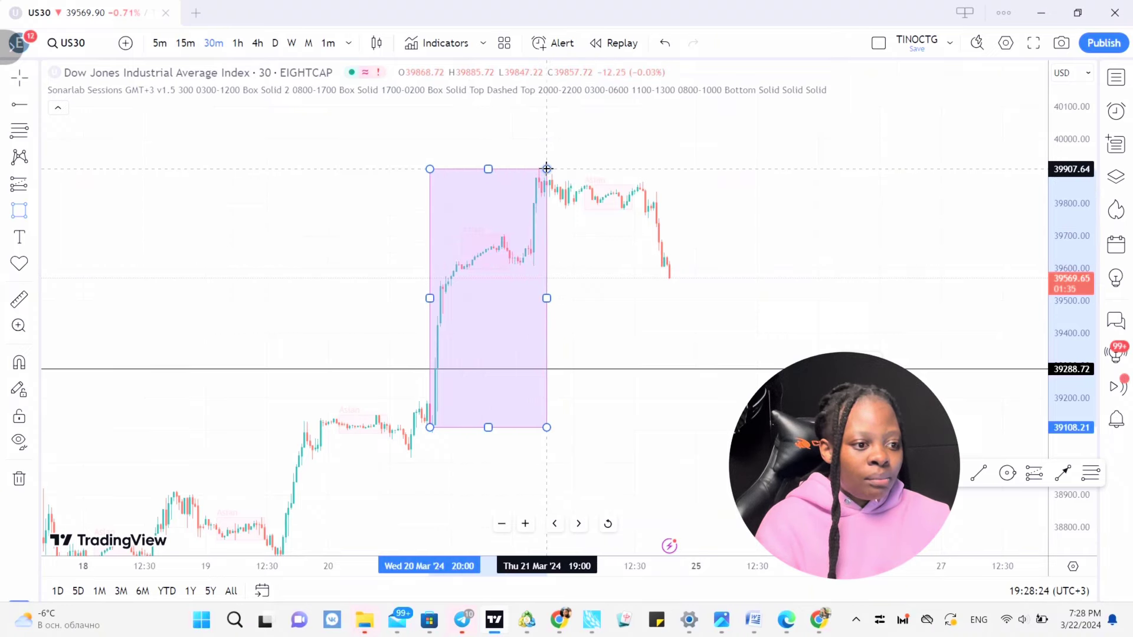
{"action": "left_click", "coordinate": [620, 310]}
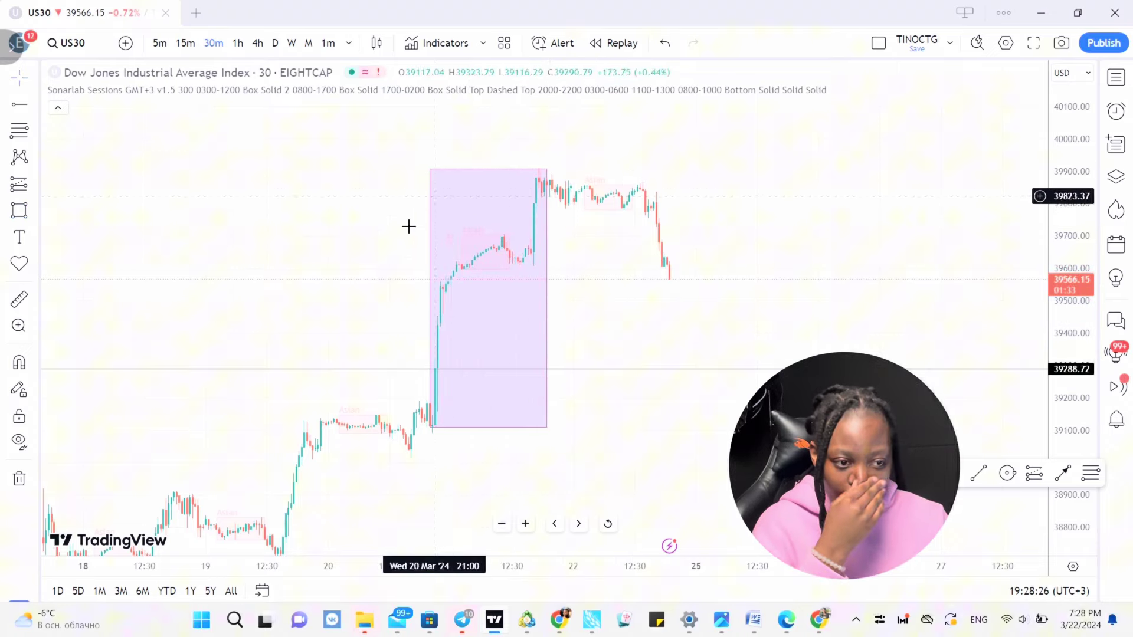
{"action": "key", "text": "ctrl+z"}
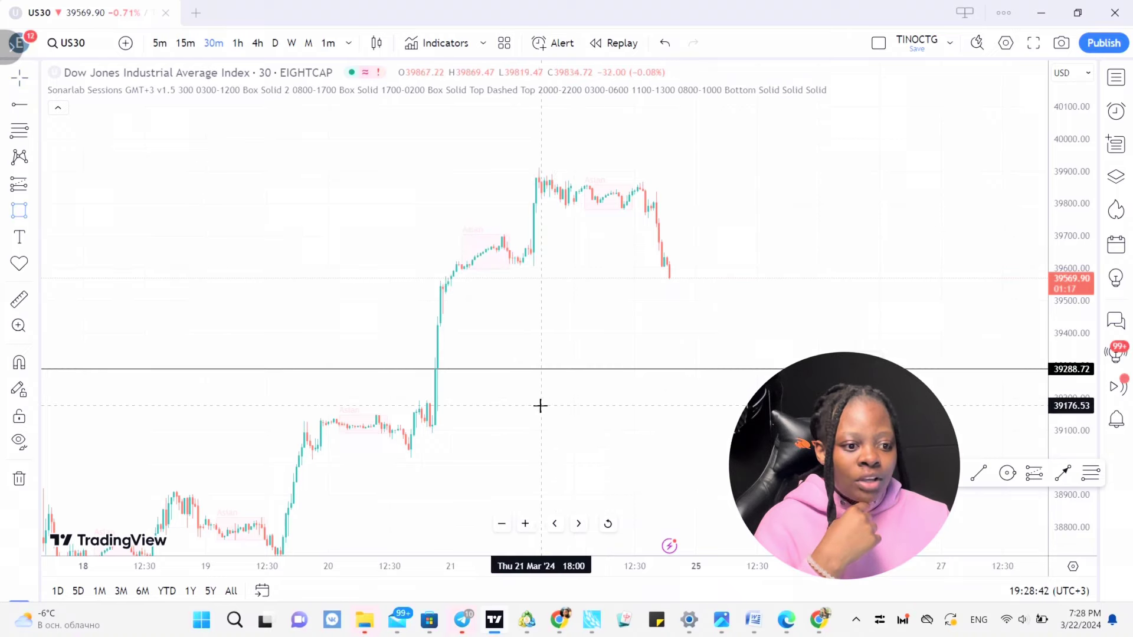
Step: Draw a thin purple demand-zone band around 39460–39550 at the 20 March breakout
{"action": "mouse_move", "coordinate": [425, 424]}
{"action": "left_mouse_down"}
{"action": "mouse_move", "coordinate": [429, 353]}
{"action": "mouse_move", "coordinate": [466, 230]}
{"action": "mouse_move", "coordinate": [452, 316]}
{"action": "mouse_move", "coordinate": [437, 295]}
{"action": "mouse_move", "coordinate": [483, 292]}
{"action": "left_mouse_up"}
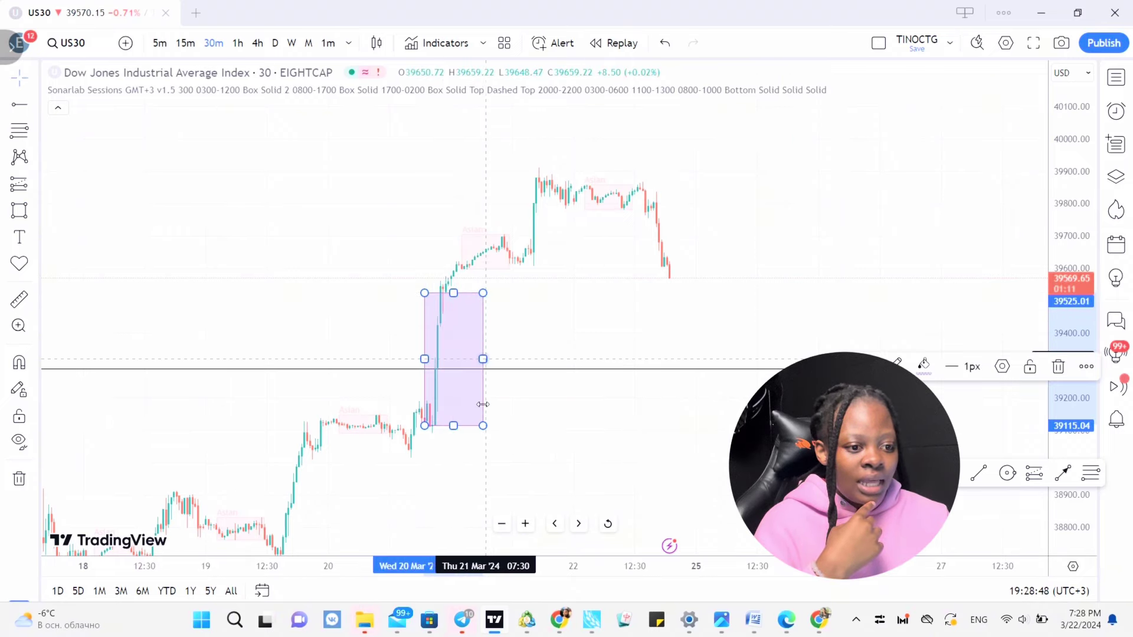
{"action": "left_click_drag", "start_coordinate": [482, 426], "coordinate": [739, 304]}
{"action": "left_click_drag", "start_coordinate": [582, 294], "coordinate": [582, 285]}
{"action": "left_click", "coordinate": [806, 244]}
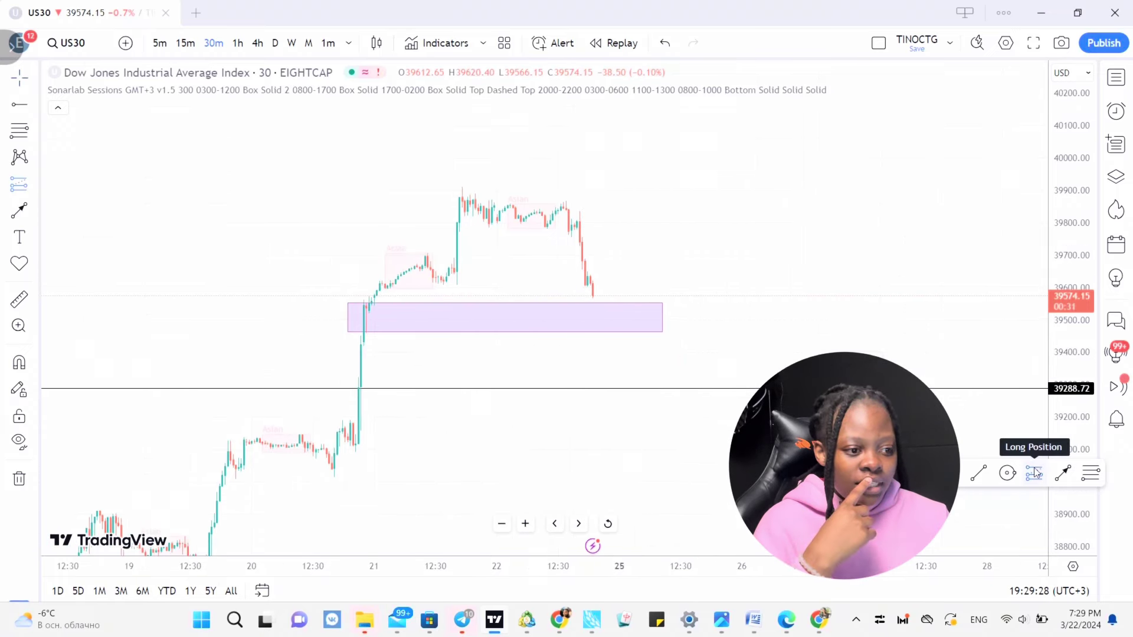
Step: Add a long position at the latest candle targeting 39887.14 with stop 39424.79, then bring up MetaTrader
{"action": "left_click", "coordinate": [1033, 472]}
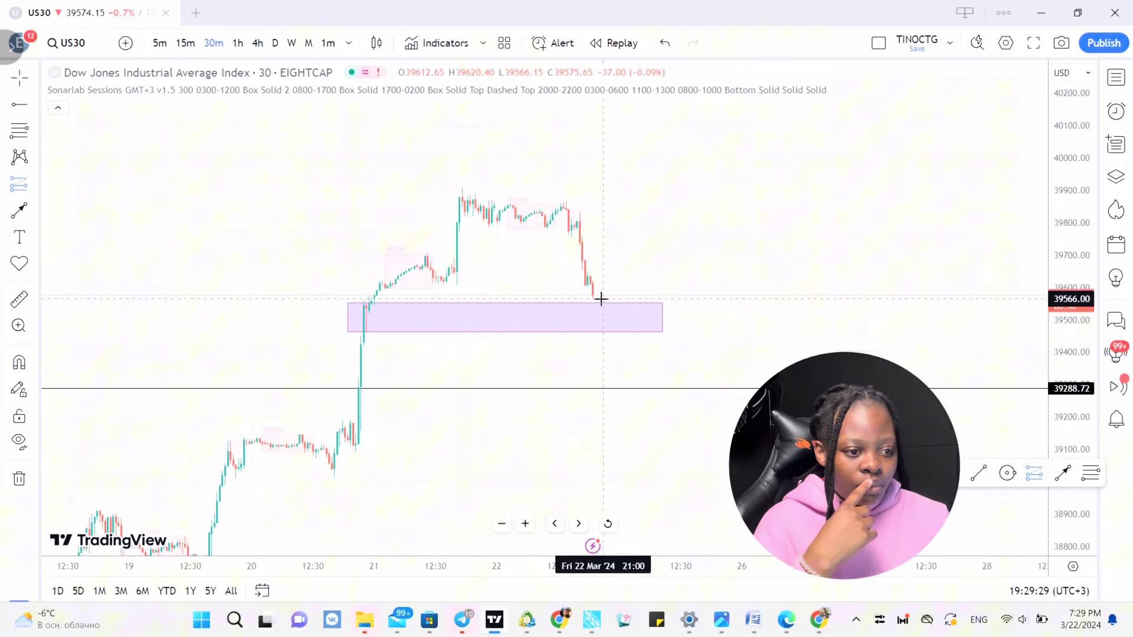
{"action": "left_click", "coordinate": [589, 303]}
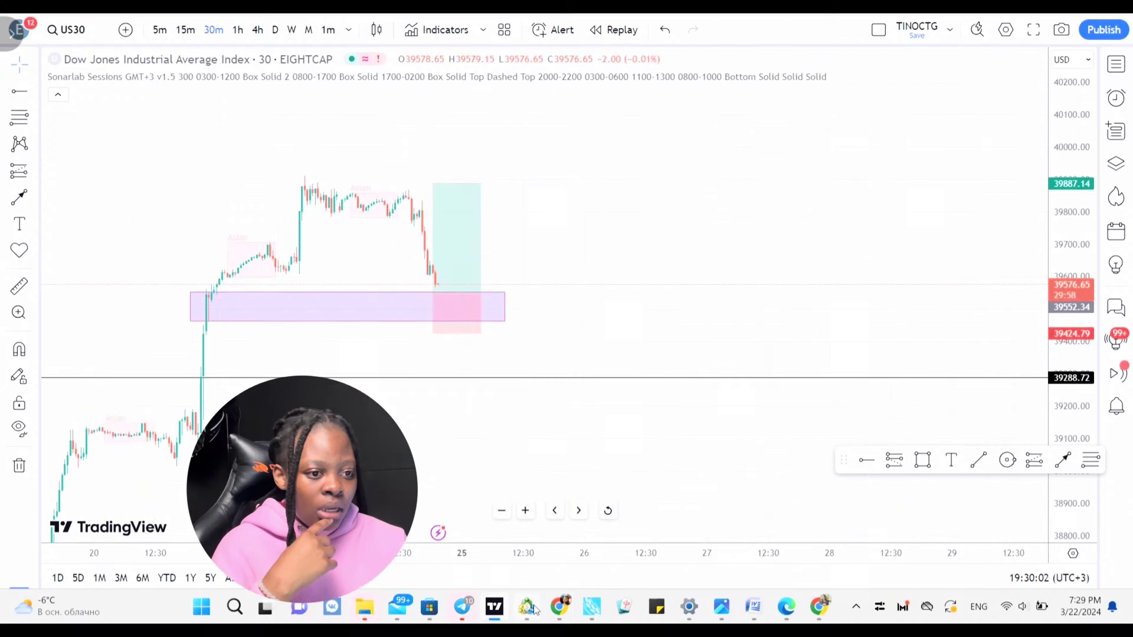
{"action": "left_click", "coordinate": [533, 608]}
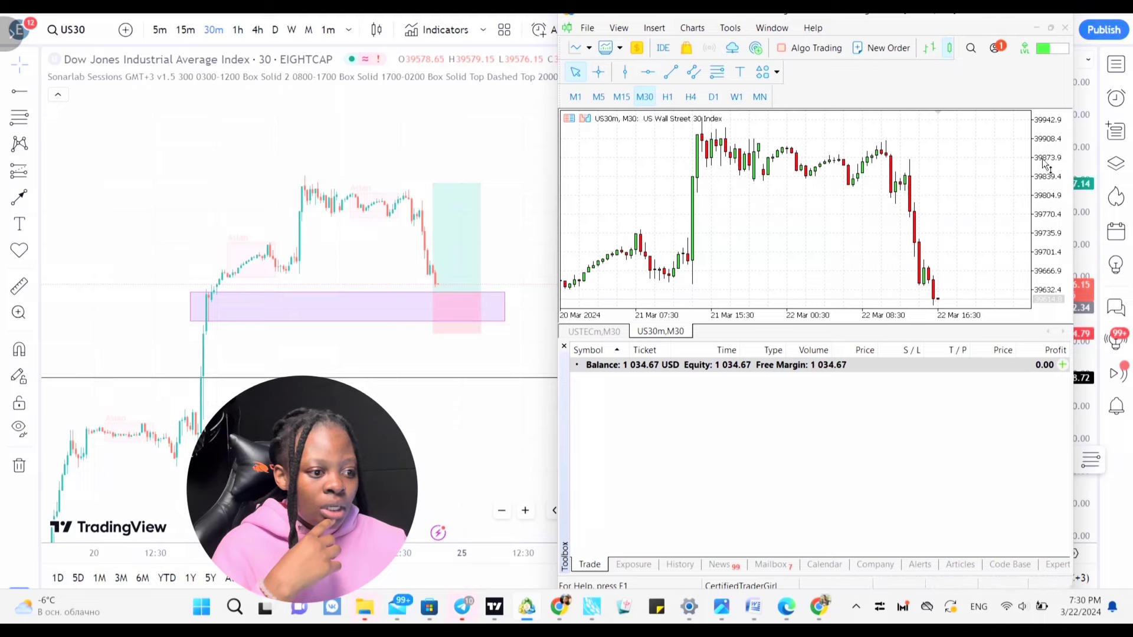
Step: Rescale the MetaTrader US30m chart for the seven 0.5-lot buys, then return to TradingView
{"action": "left_click_drag", "start_coordinate": [1044, 166], "coordinate": [1045, 207]}
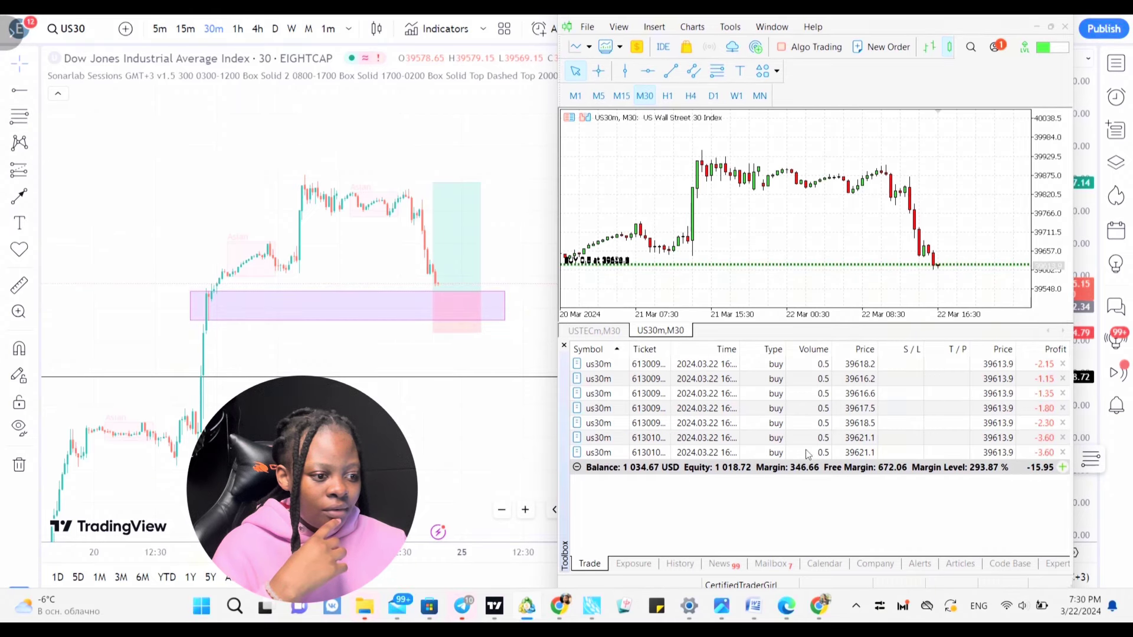
{"action": "left_click", "coordinate": [441, 286]}
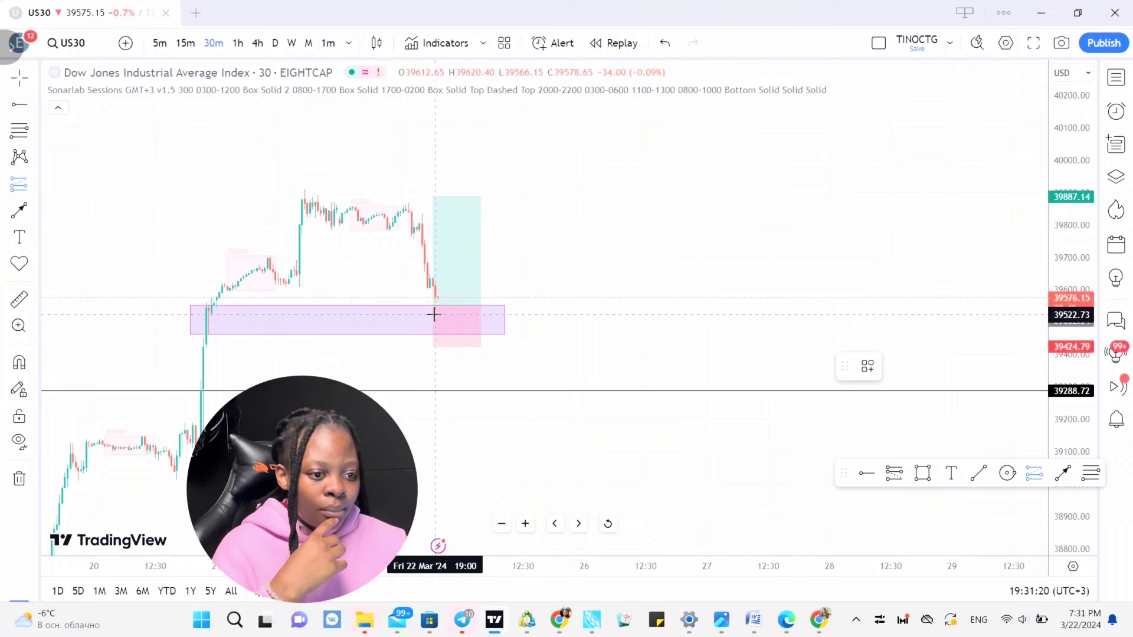
Step: Place a second, narrower long position at about 39509 targeting 39751.68
{"action": "left_click", "coordinate": [470, 319]}
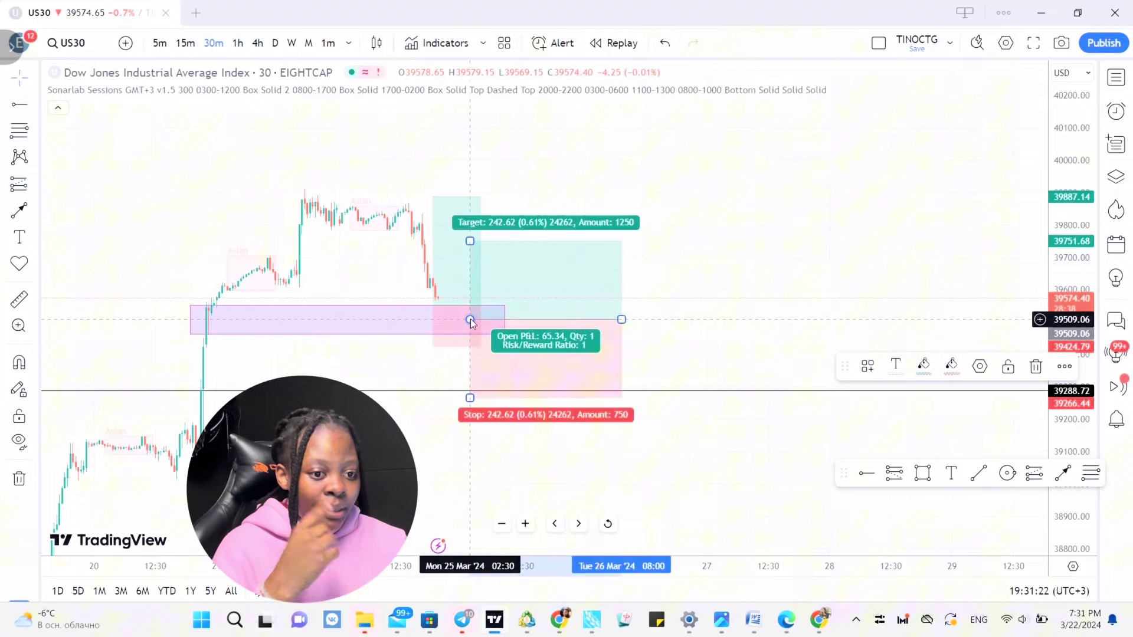
{"action": "left_click_drag", "start_coordinate": [621, 319], "coordinate": [541, 325]}
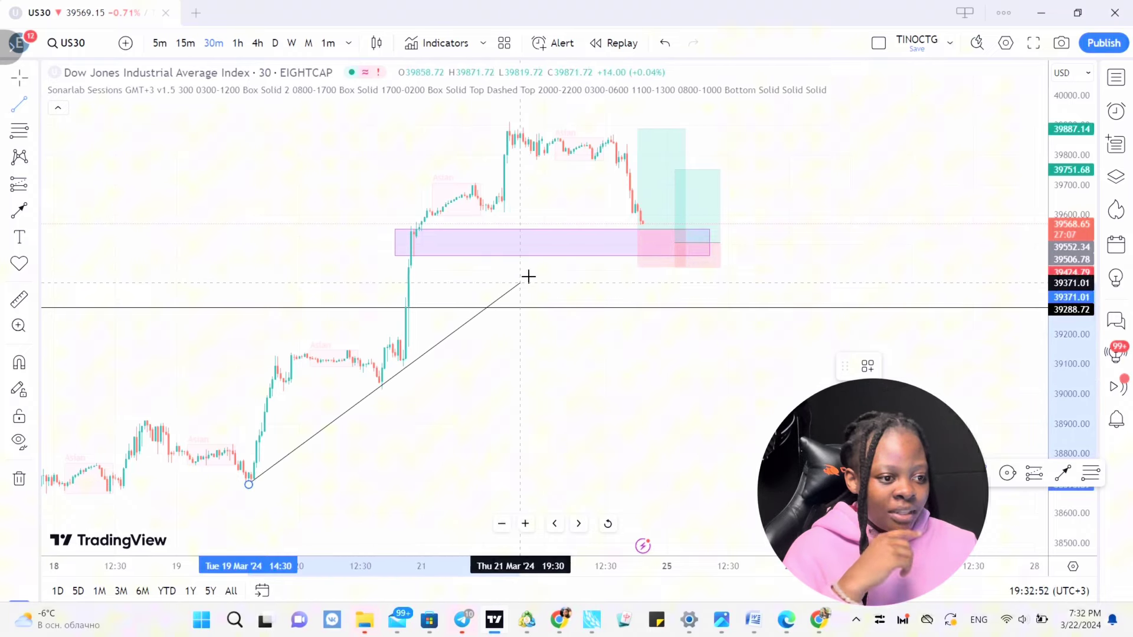
Step: Anchor the rising trendline's upper end and extend it past the latest candles above the demand zone
{"action": "left_click", "coordinate": [691, 168]}
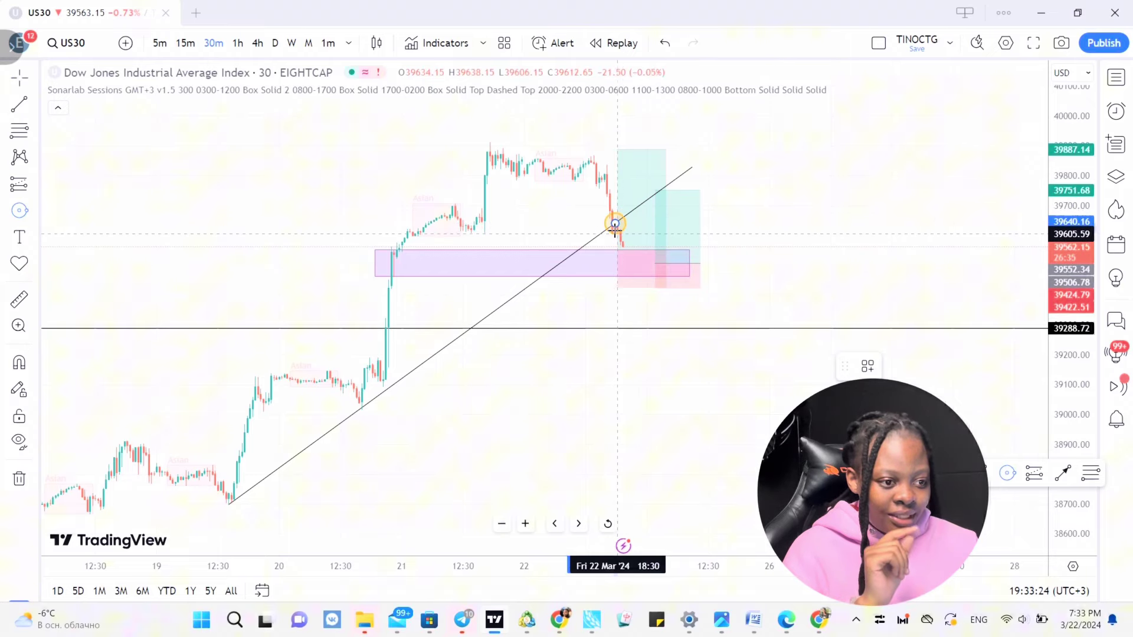
{"action": "left_click_drag", "start_coordinate": [615, 223], "coordinate": [626, 232]}
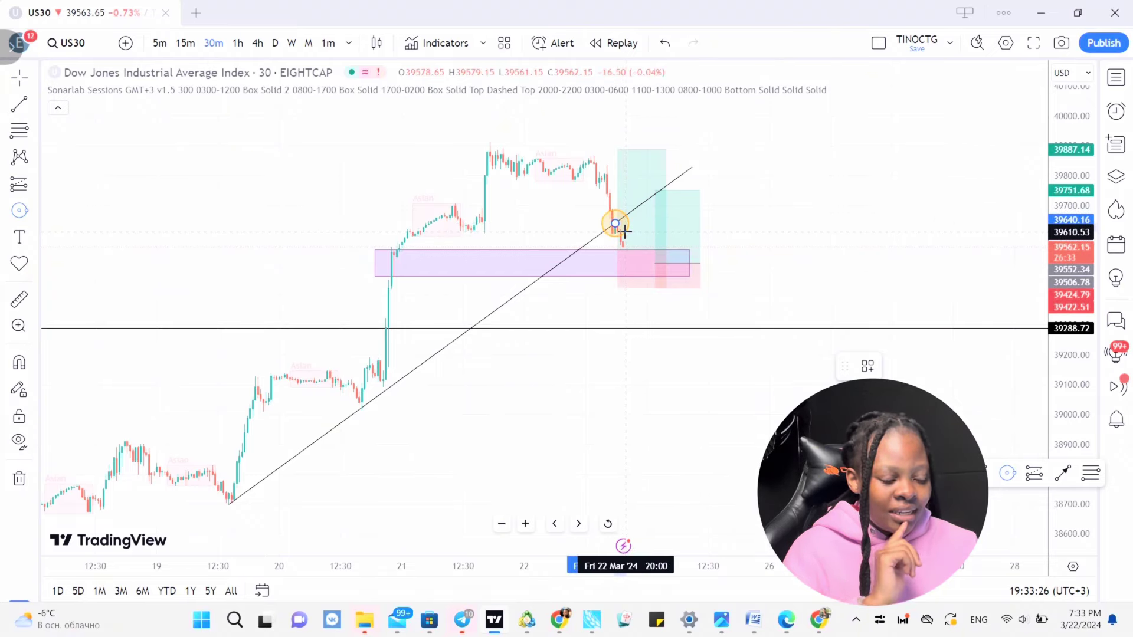
{"action": "left_click_drag", "start_coordinate": [690, 369], "coordinate": [500, 387]}
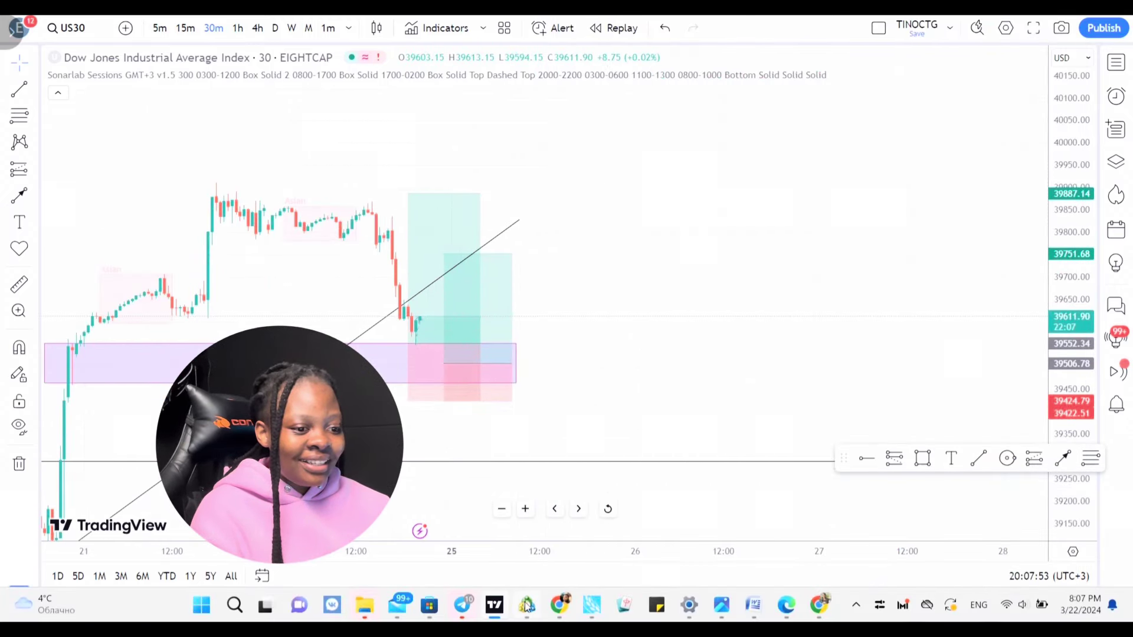
Step: Bring the MetaTrader 5 window forward from the taskbar
{"action": "left_click", "coordinate": [527, 605]}
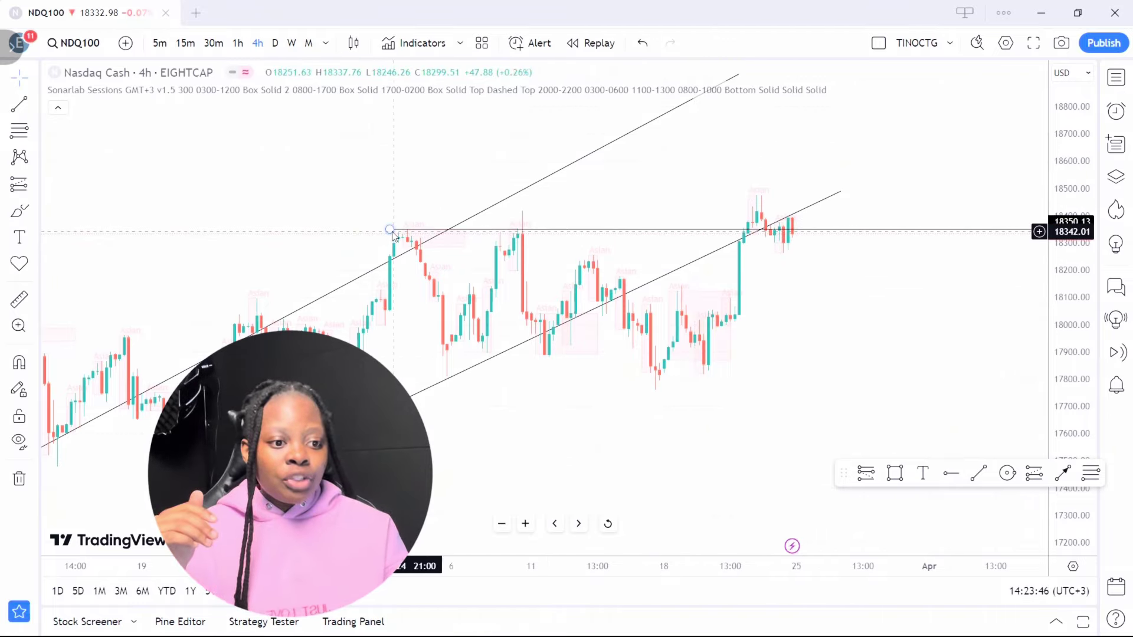
Step: Move the NDQ100 horizontal level up to 18417.80 at the 8 March high
{"action": "mouse_move", "coordinate": [391, 234]}
{"action": "left_mouse_down"}
{"action": "mouse_move", "coordinate": [378, 232]}
{"action": "mouse_move", "coordinate": [524, 223]}
{"action": "mouse_move", "coordinate": [514, 213]}
{"action": "left_mouse_up"}
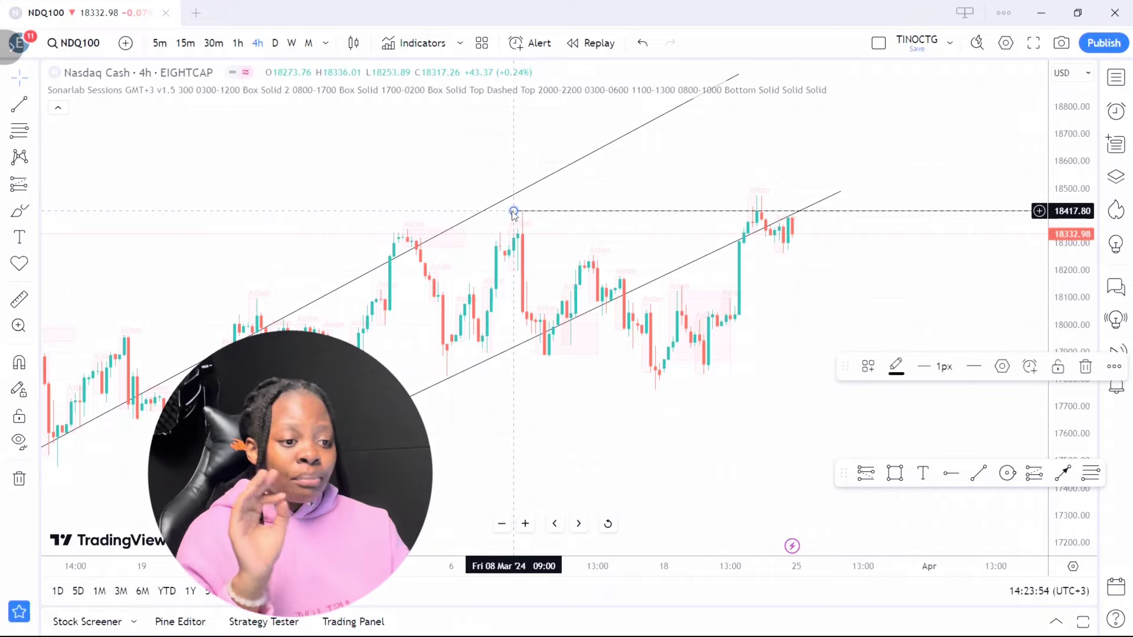